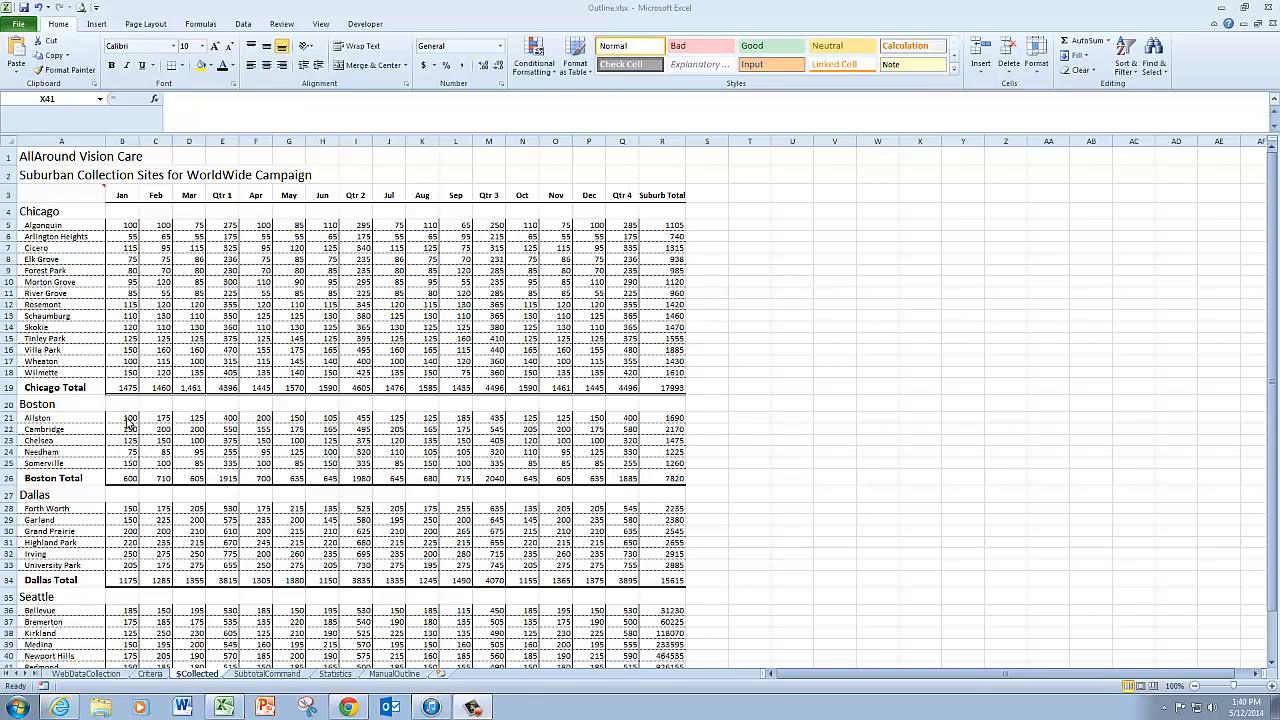
Step: Apply an automatic outline to the collection data on the $Collected sheet, starting from cell A4
click(50, 212)
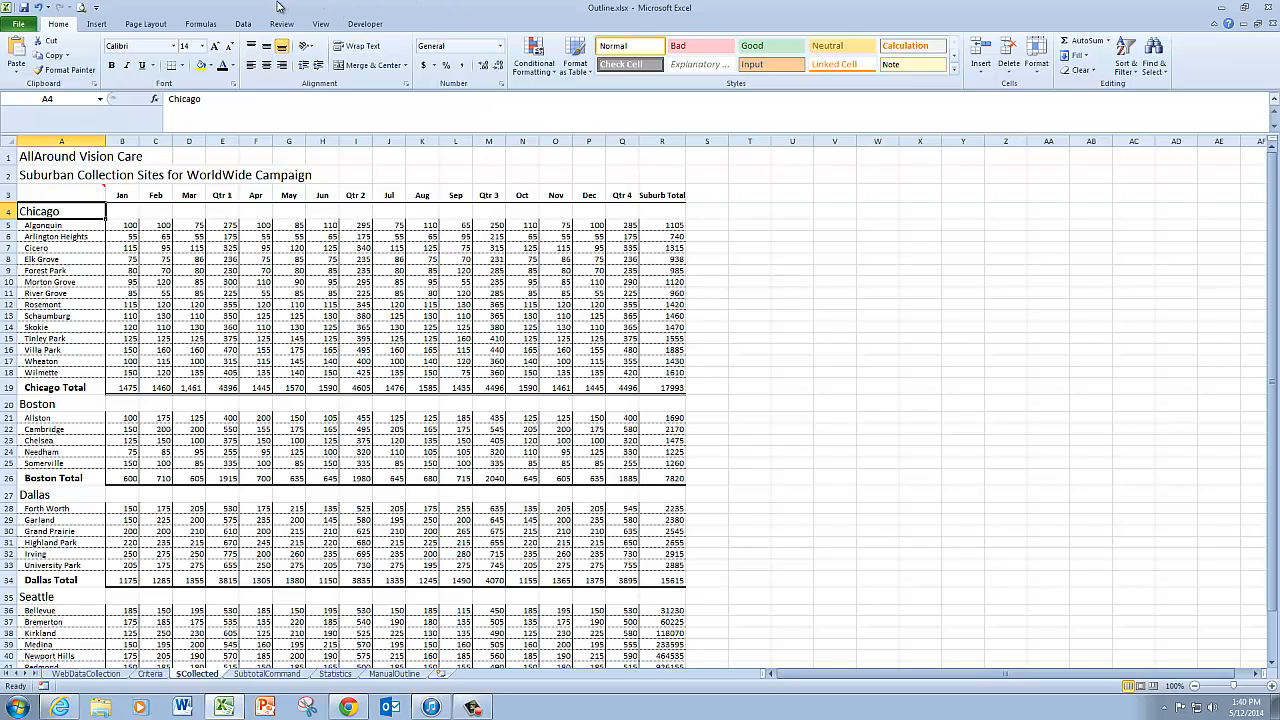
click(243, 24)
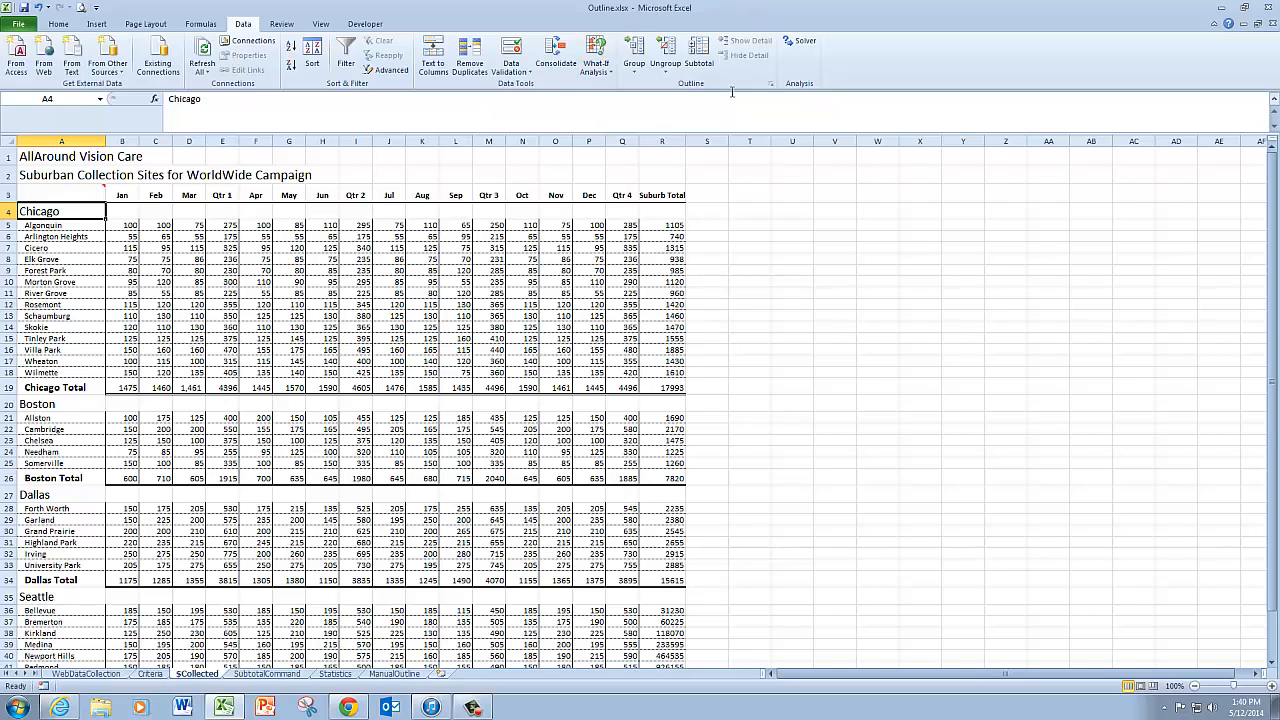
click(639, 72)
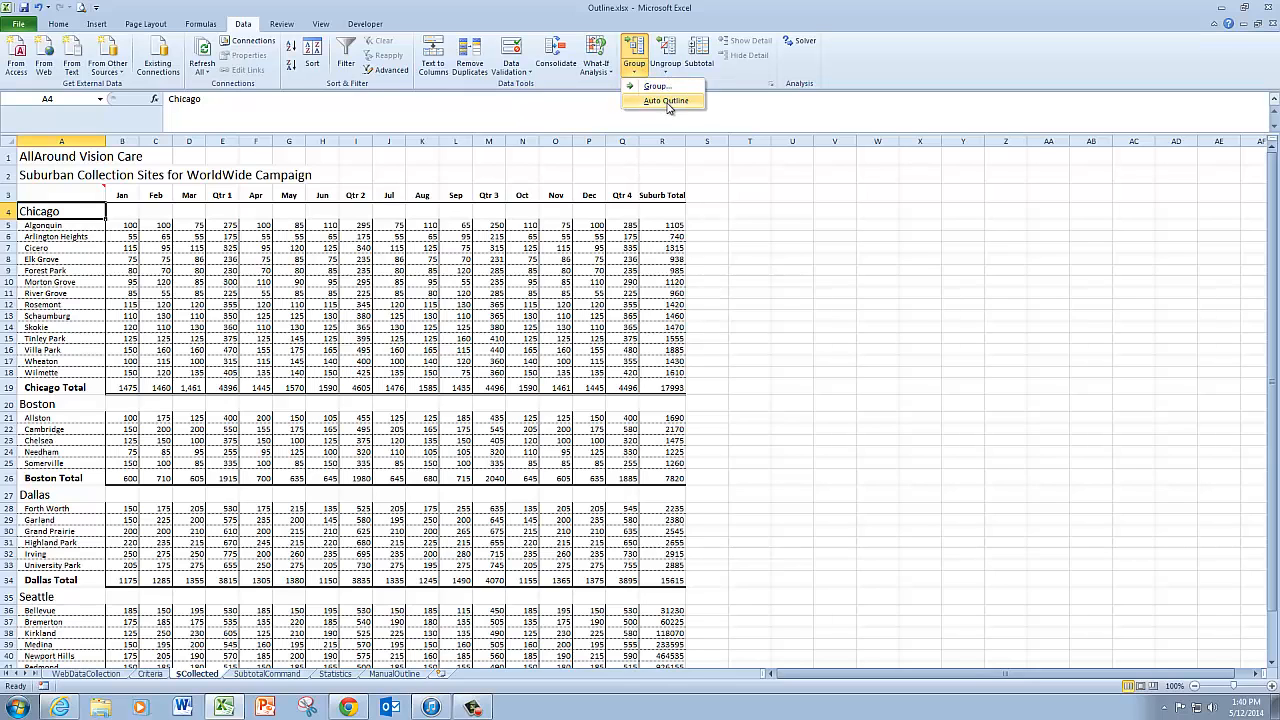
click(666, 101)
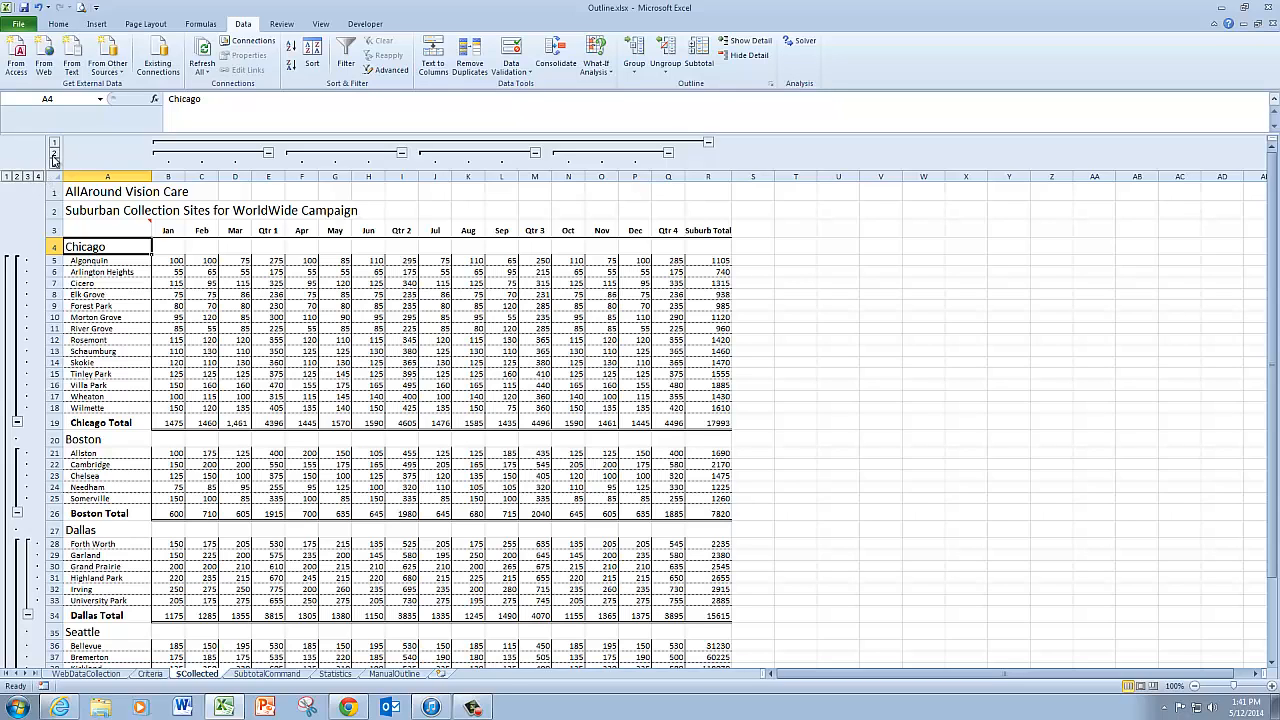
Step: Show row outline levels 1, 2, 3 and 4 in turn and look over the fully expanded rows
click(7, 177)
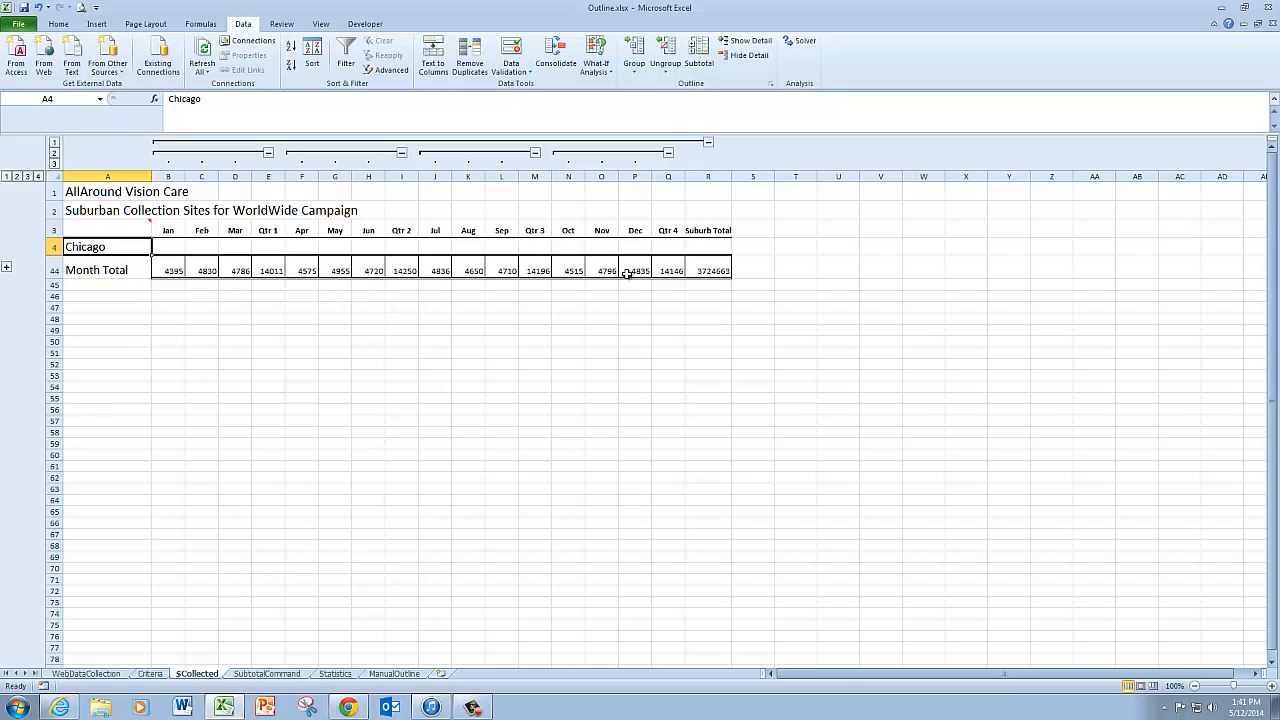
click(16, 177)
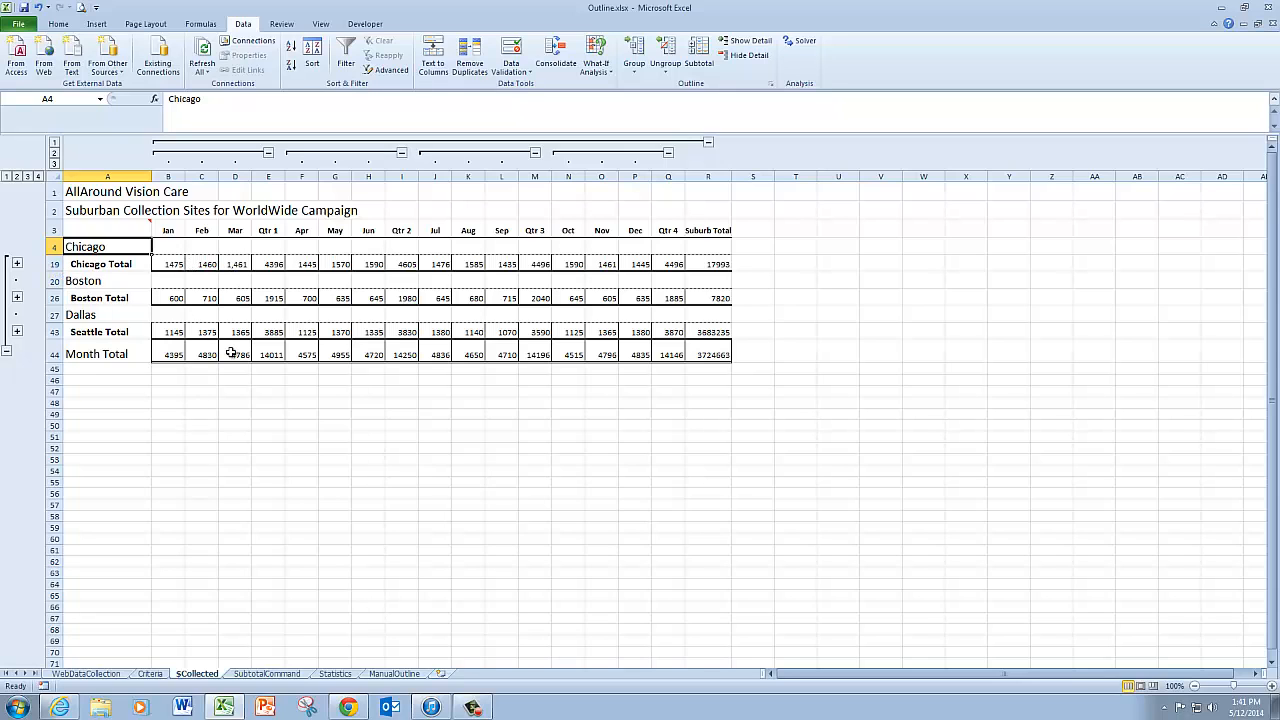
click(27, 177)
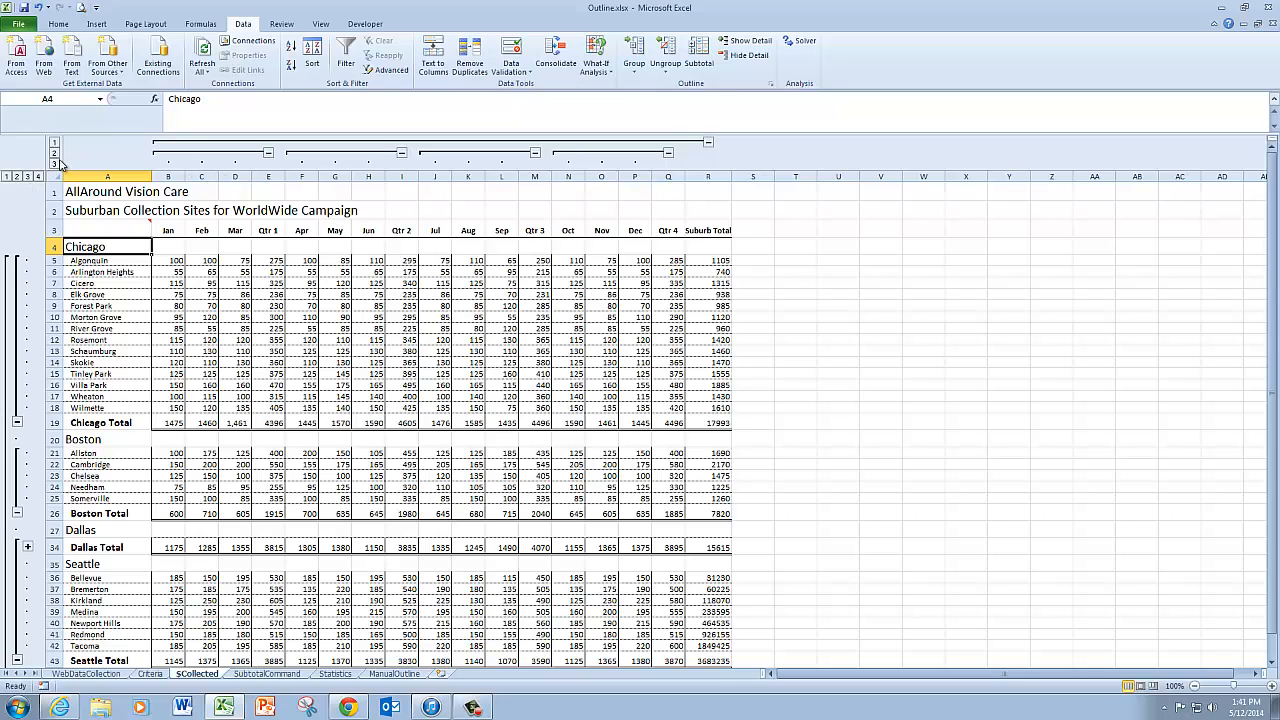
click(38, 177)
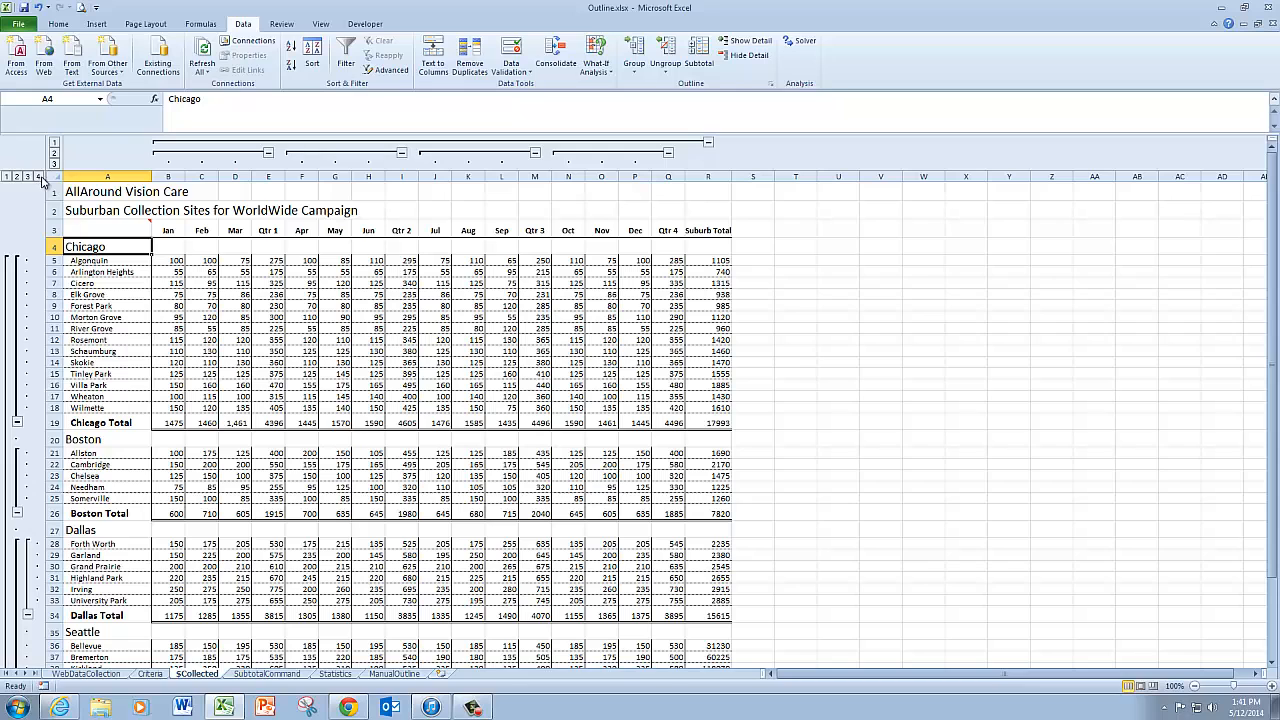
scroll(895, 340, down, 3)
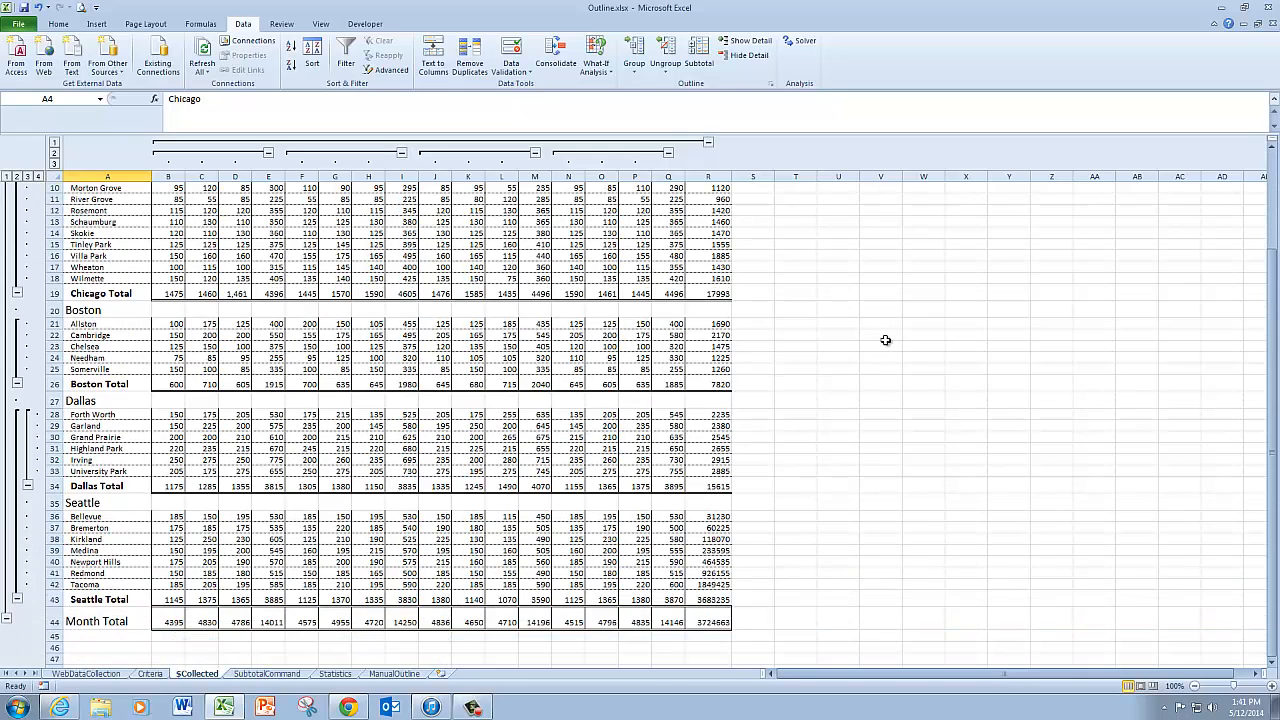
scroll(855, 340, up, 3)
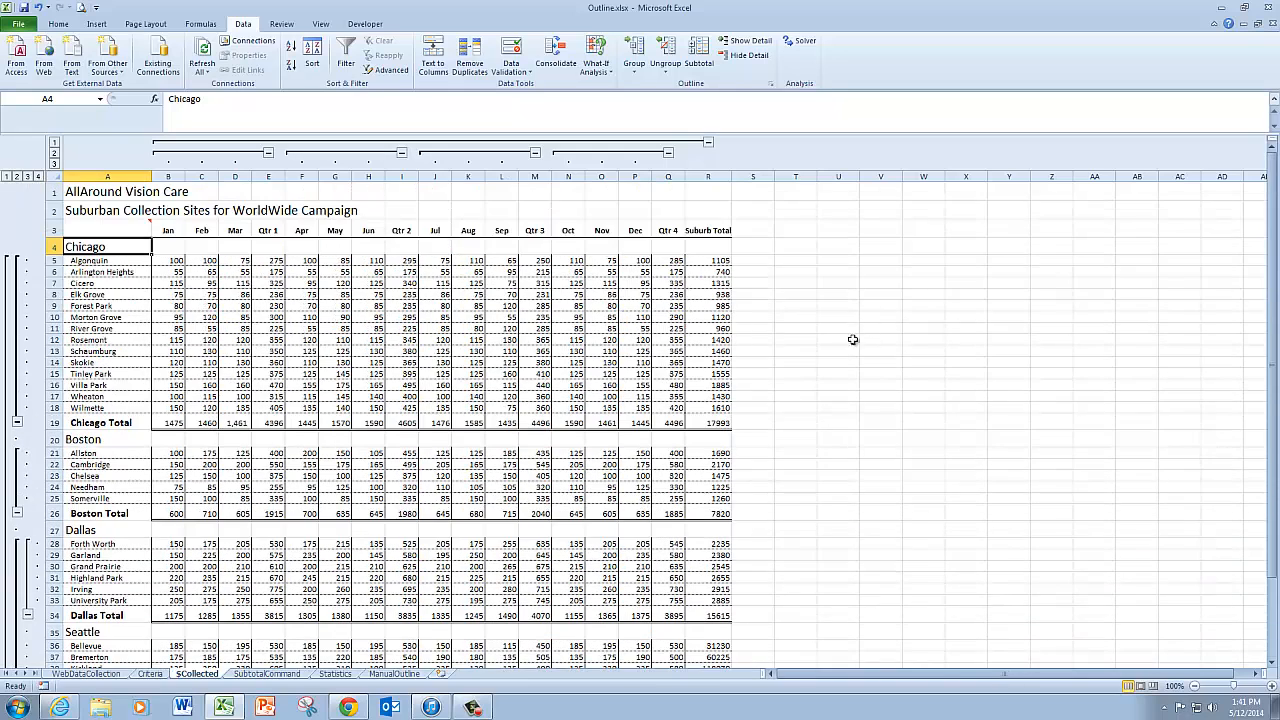
Step: Show column outline levels 1, 2 and 3 in turn to compare the yearly, quarterly and monthly views
click(56, 144)
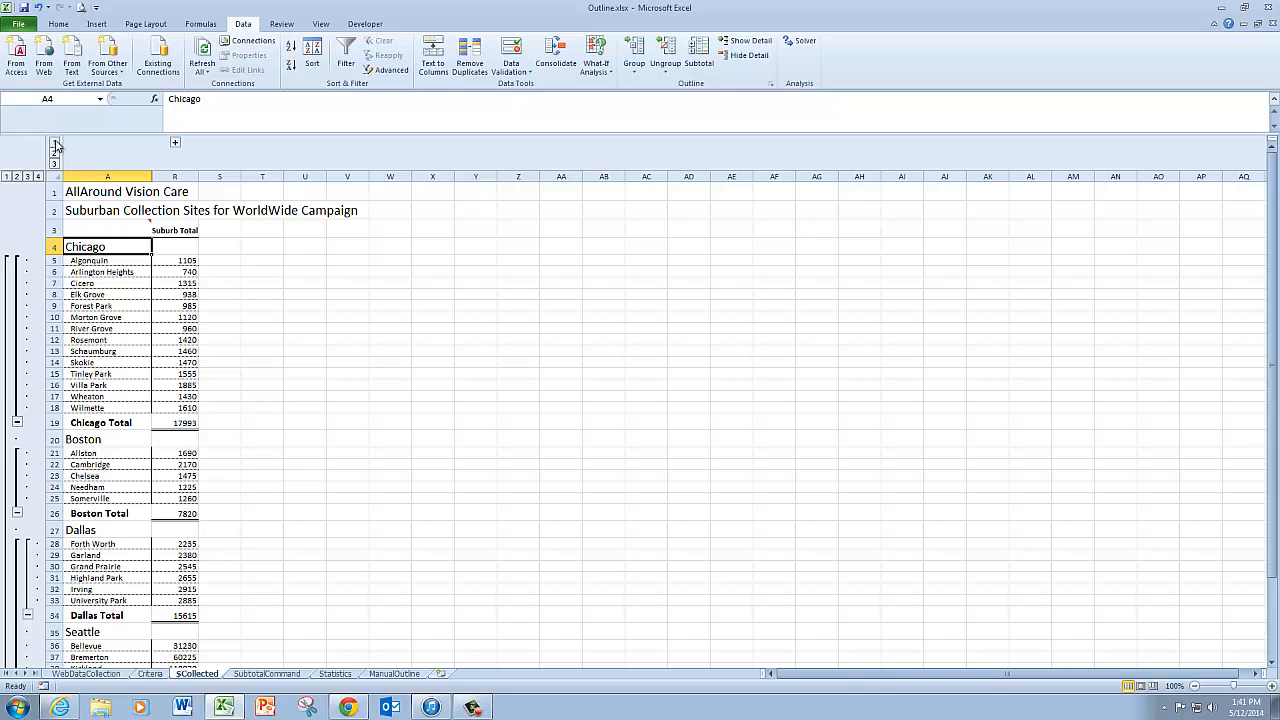
click(55, 153)
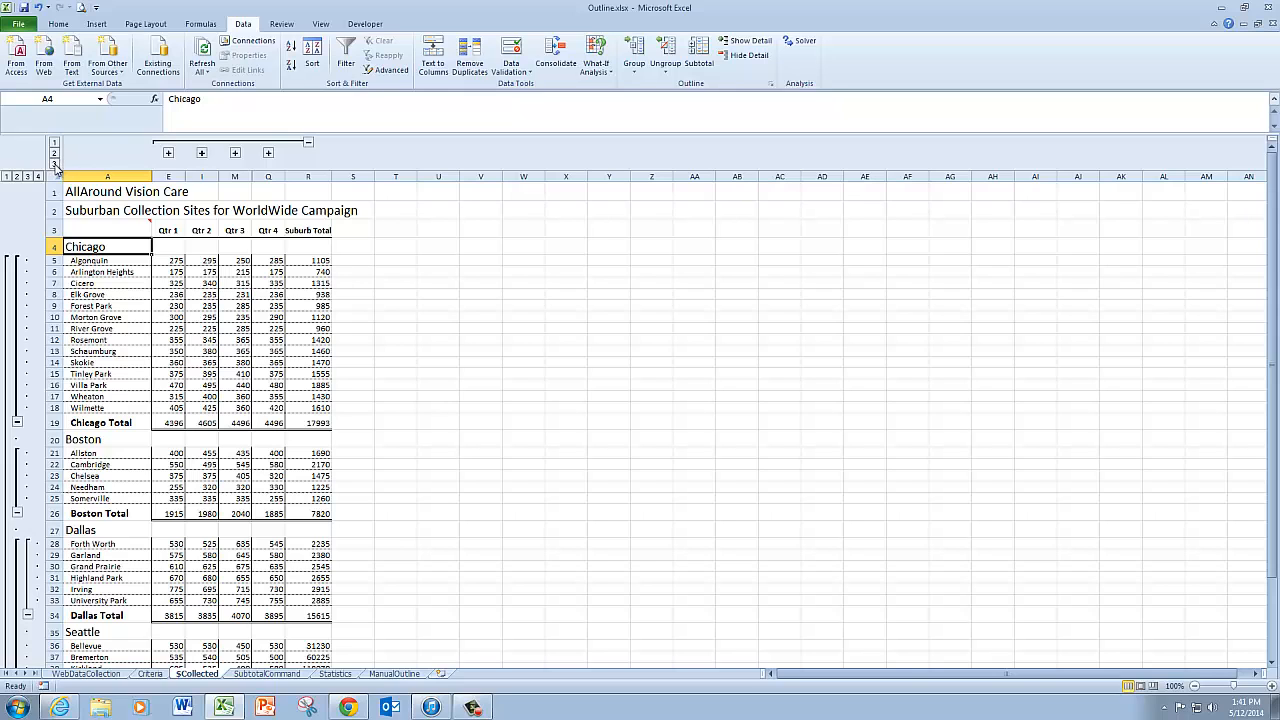
click(55, 164)
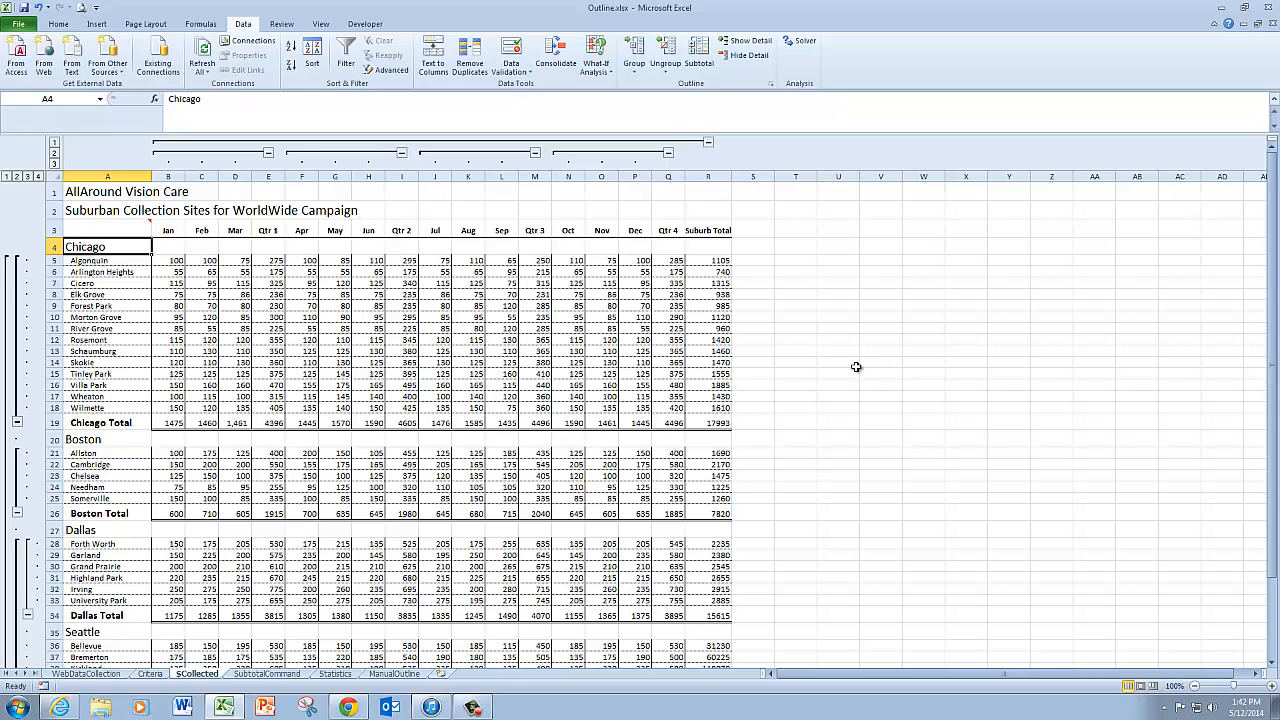
Step: On the ManualOutline sheet, insert a blank row above the BC record and another above the first CA record
click(394, 674)
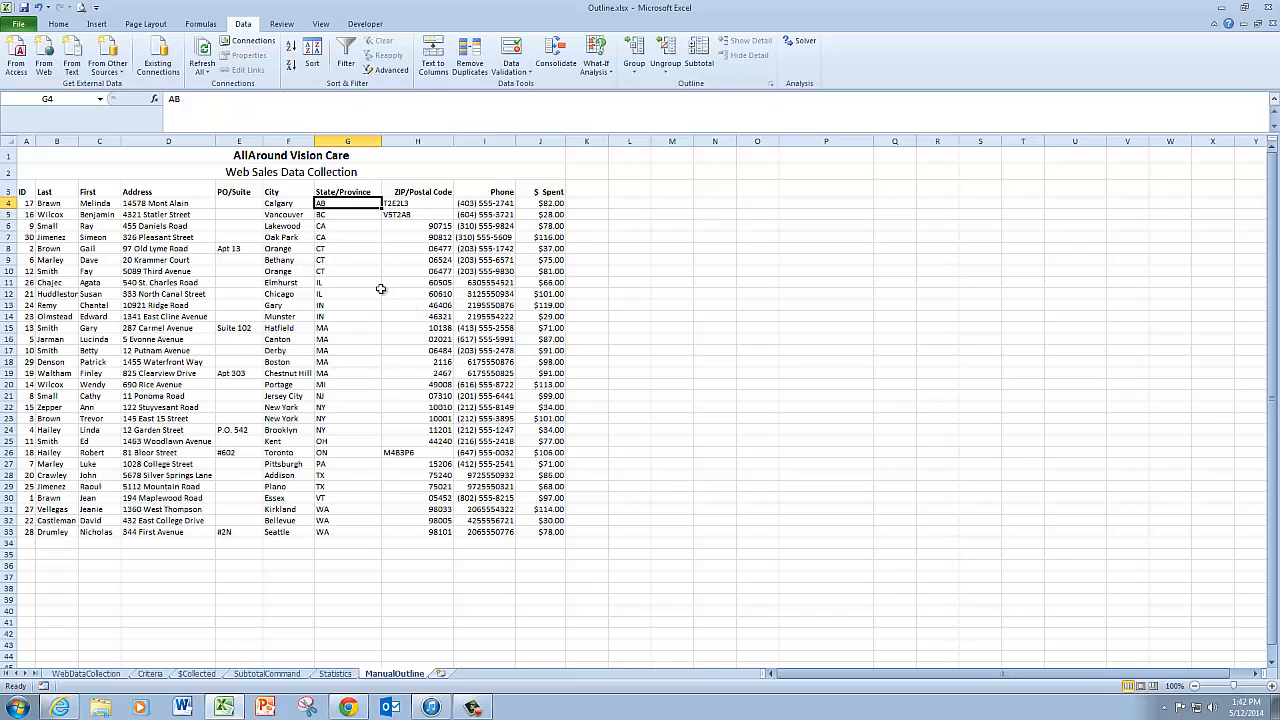
right_click(9, 214)
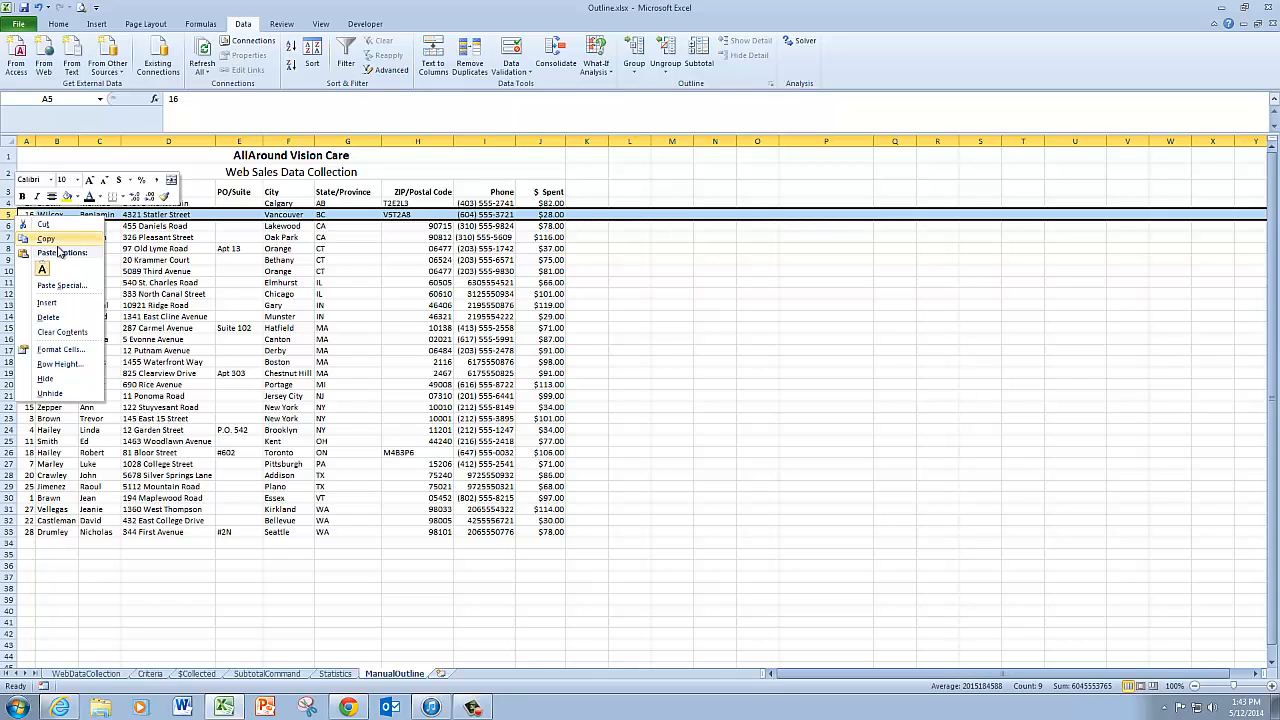
click(65, 306)
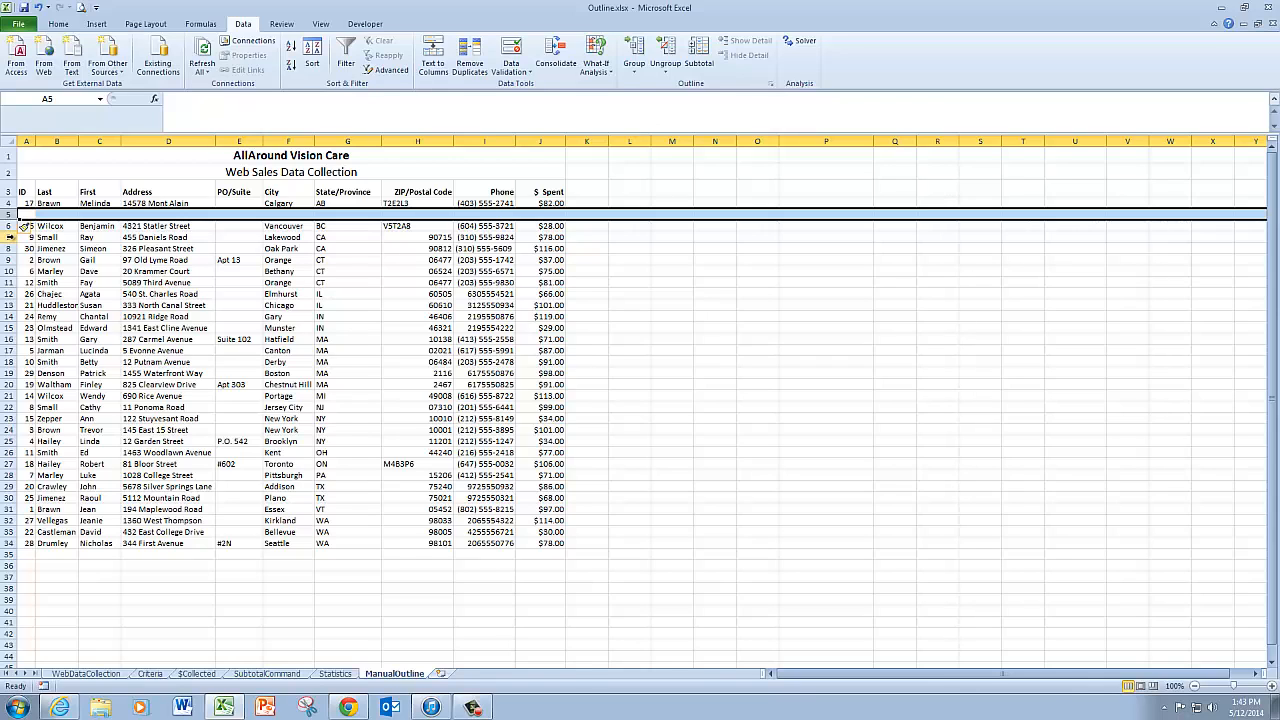
right_click(14, 237)
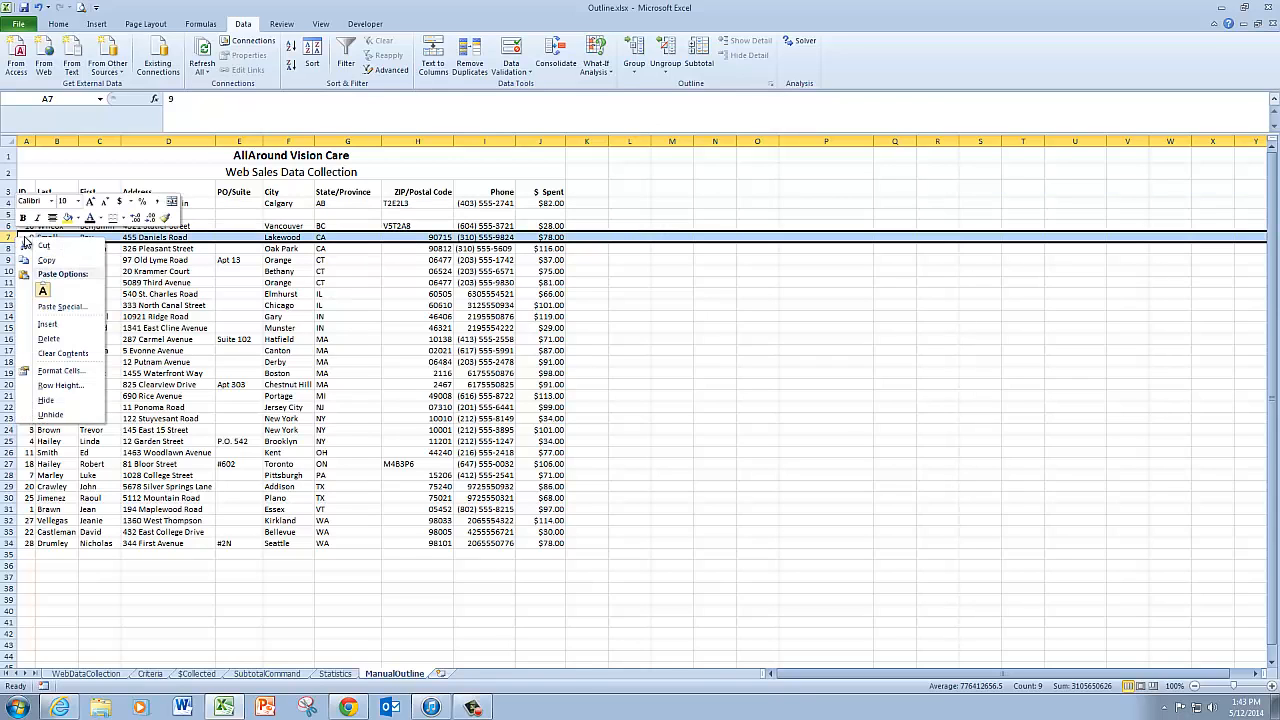
click(46, 325)
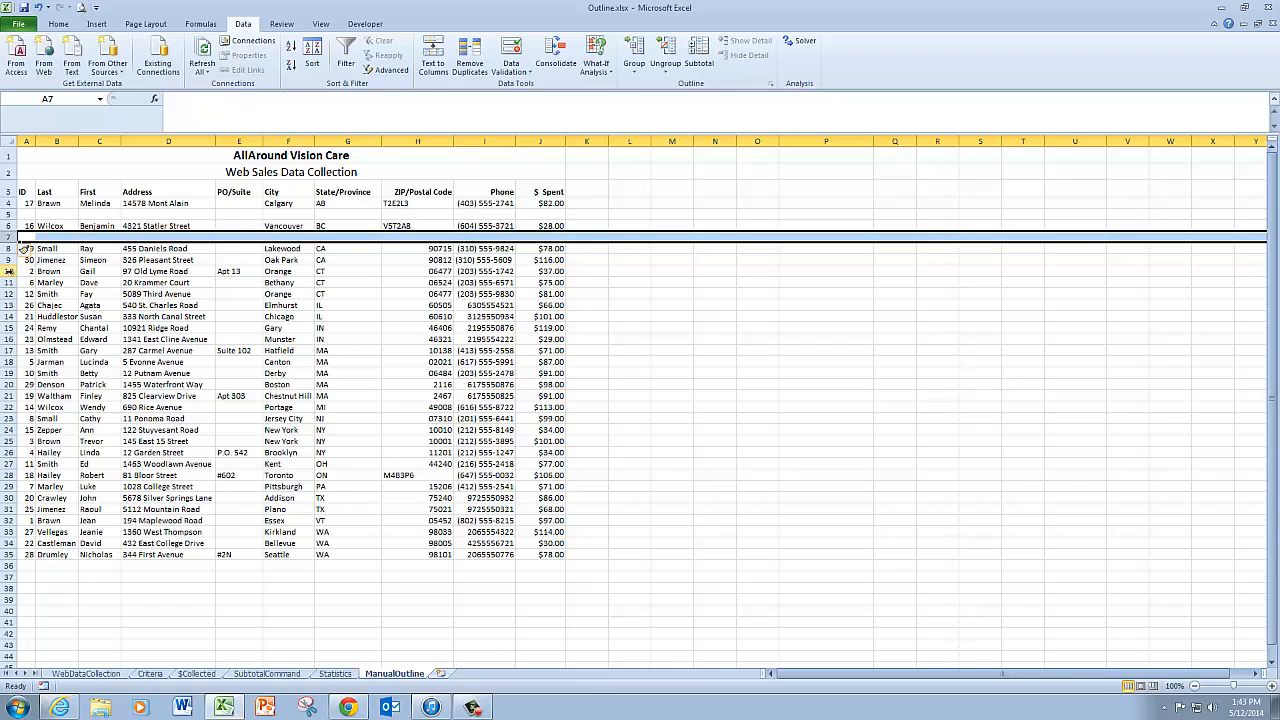
Step: Insert a blank row above the first record of each of the CT, IL and IN state groups
click(8, 271)
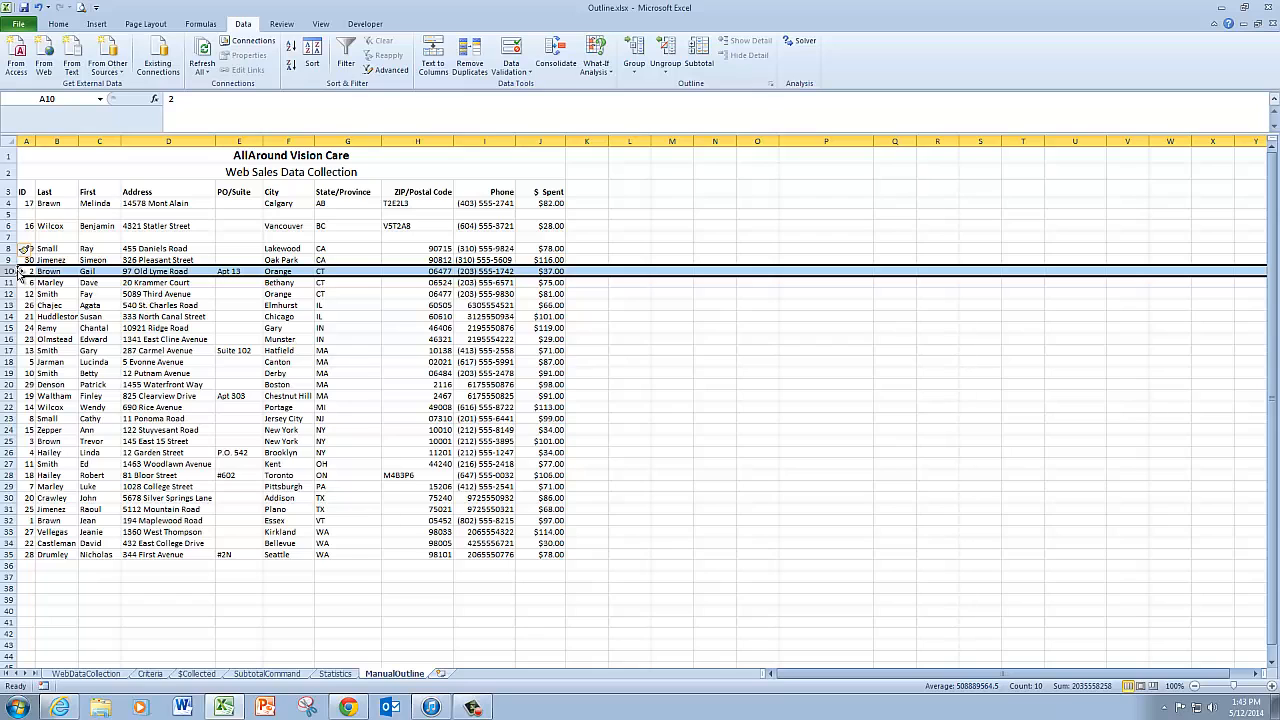
right_click(18, 276)
click(46, 358)
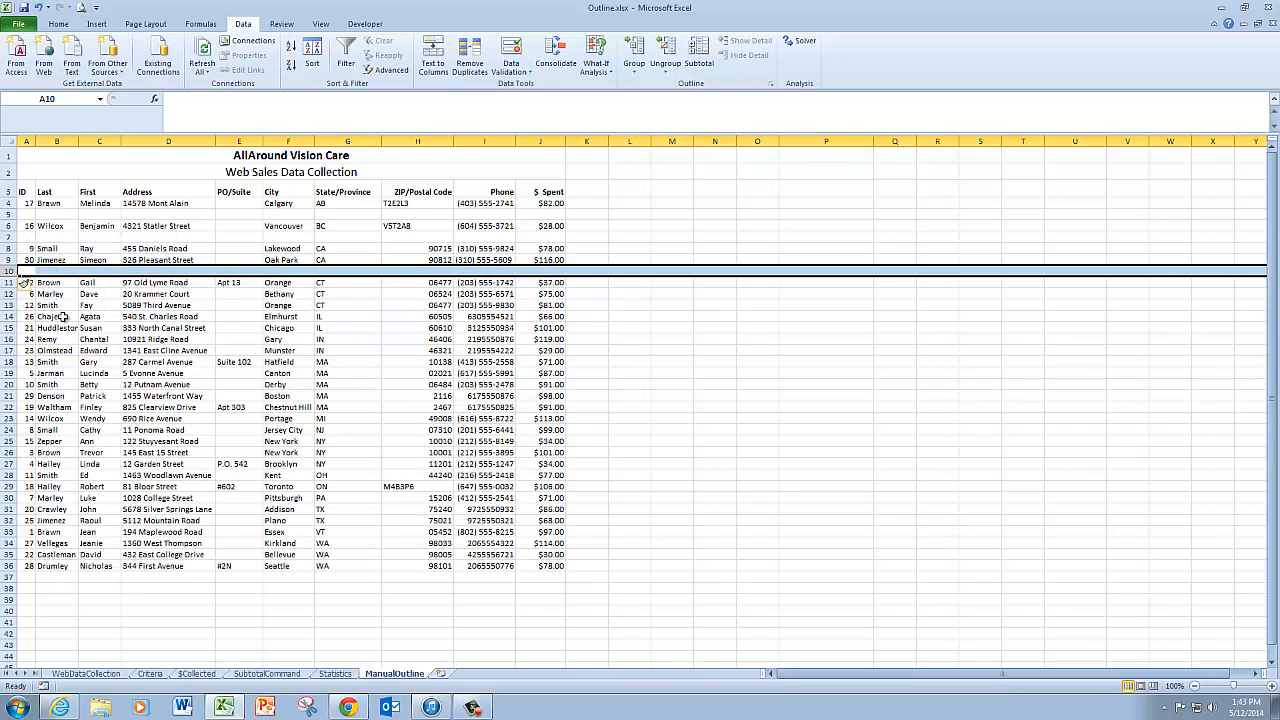
right_click(12, 316)
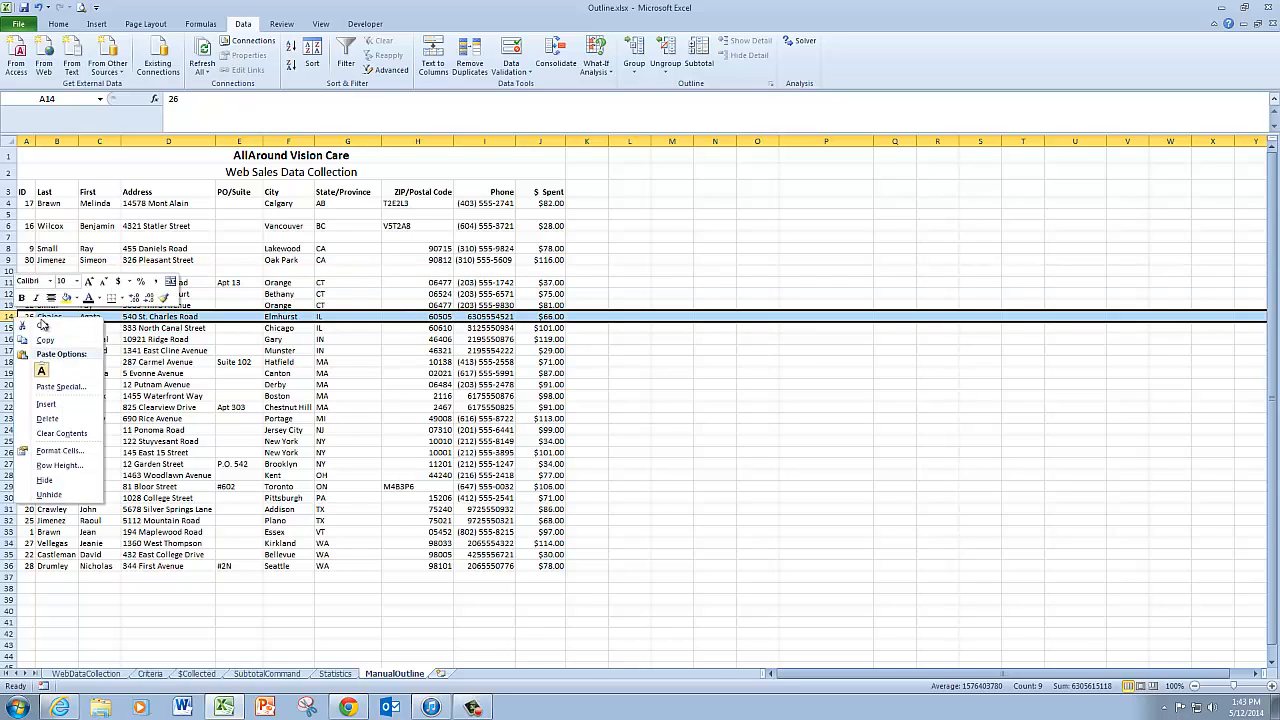
click(47, 404)
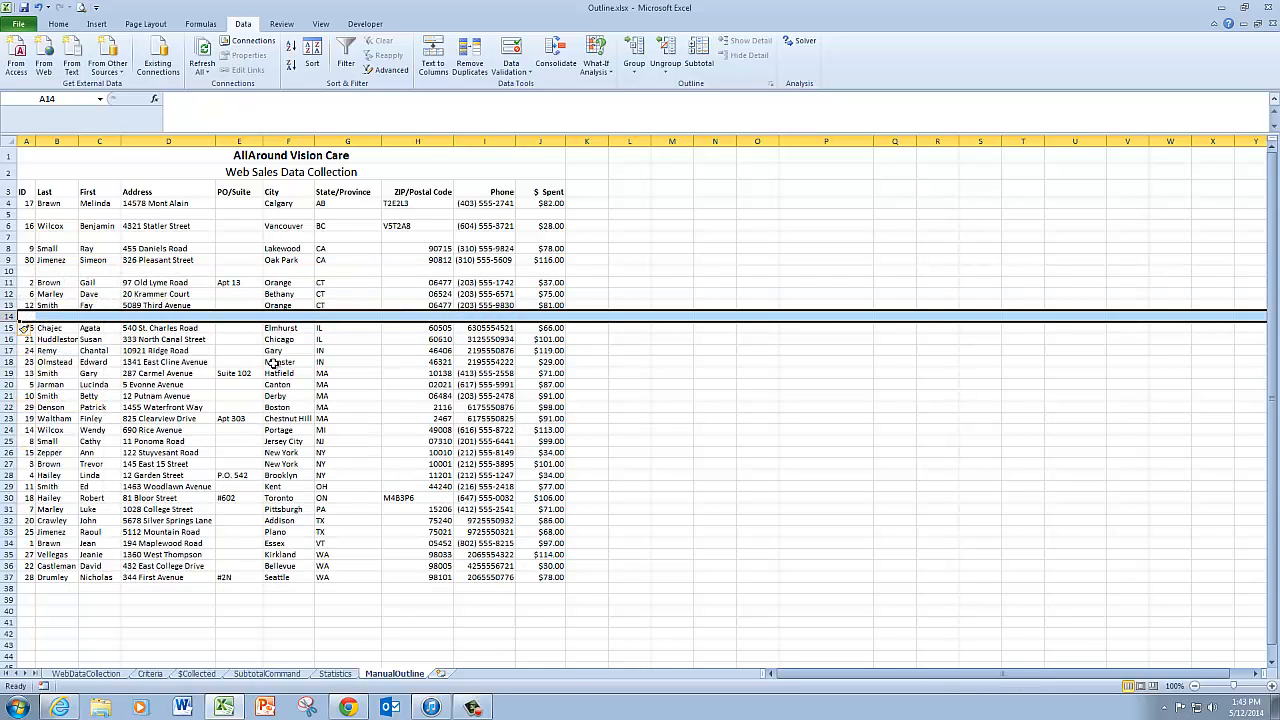
right_click(12, 351)
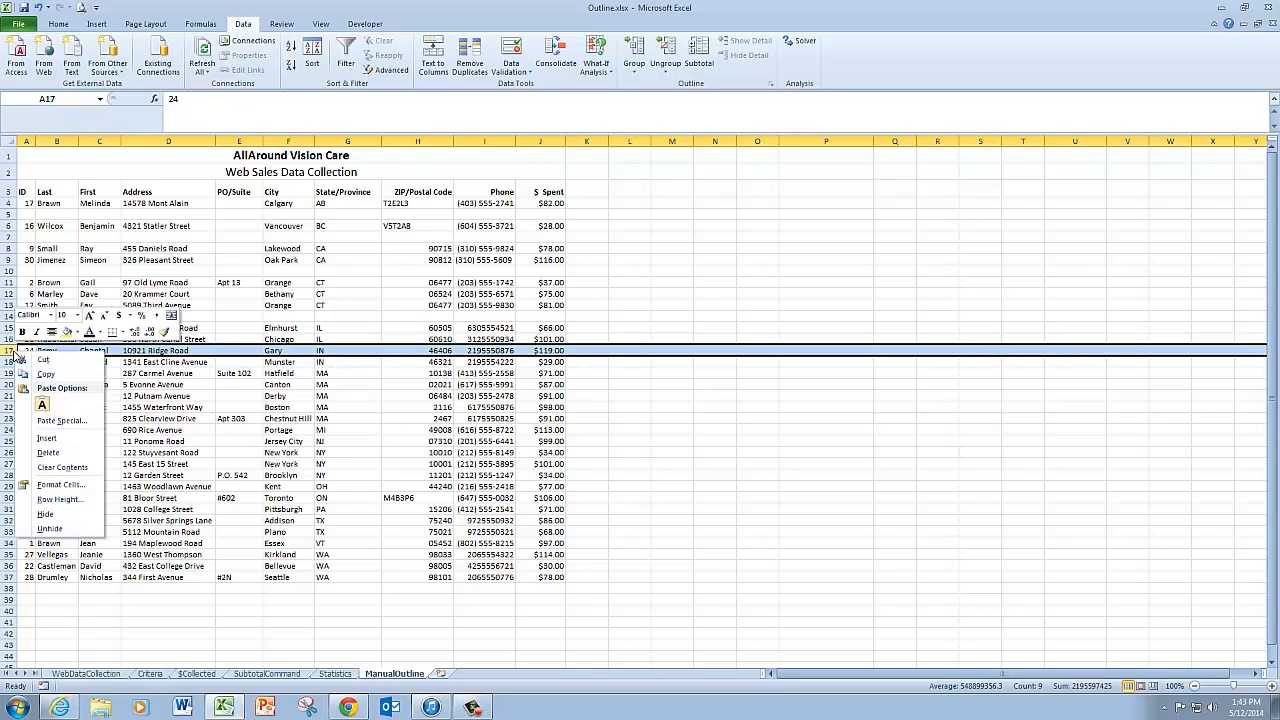
click(50, 439)
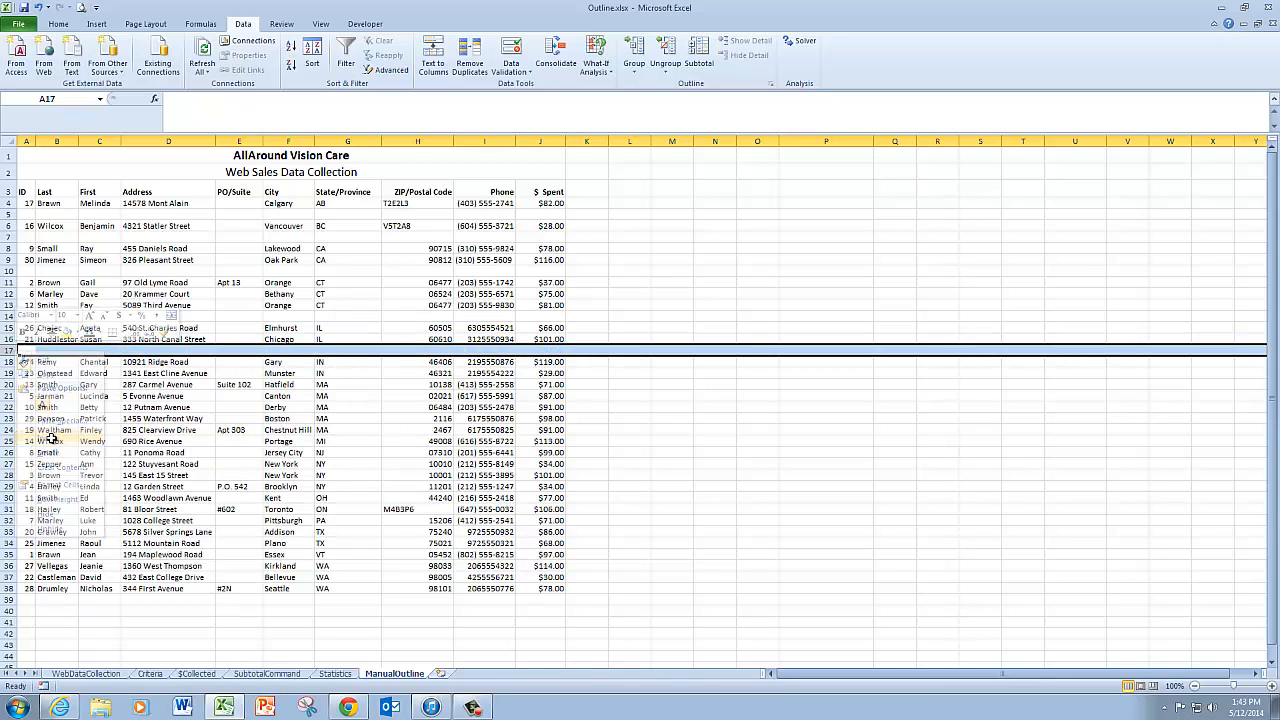
click(751, 297)
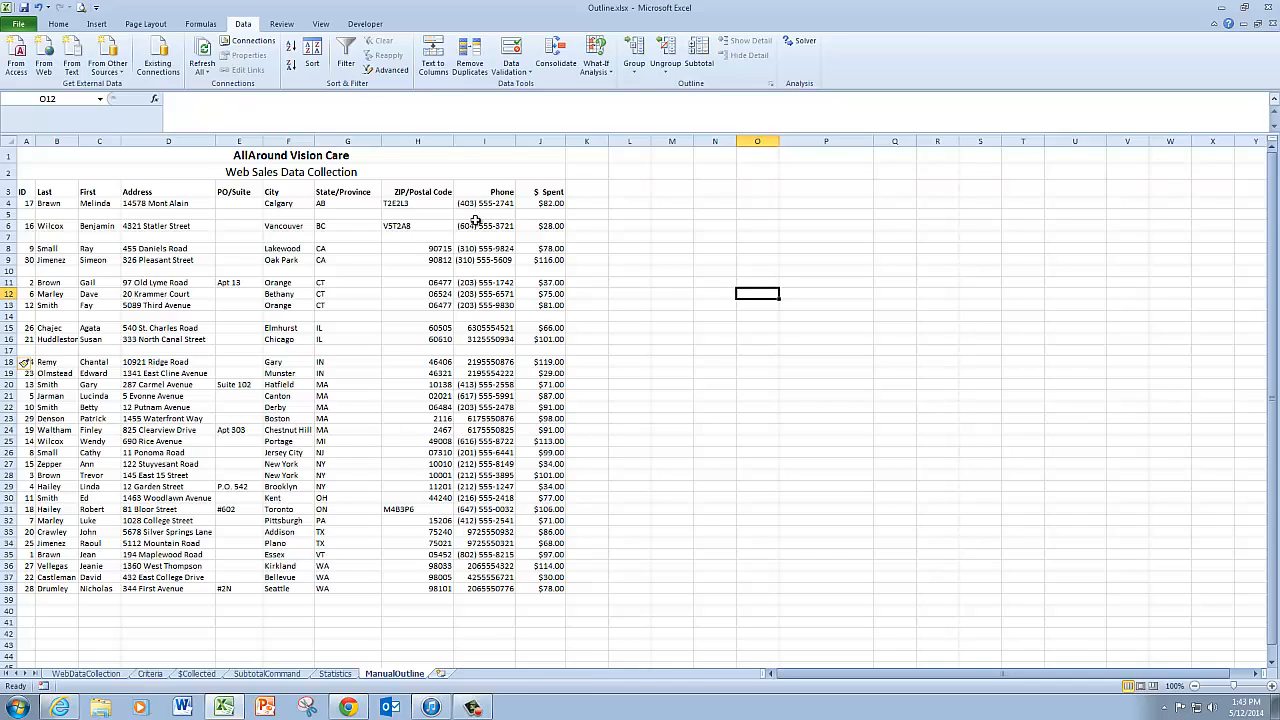
Step: Group row 4 (AB) and row 6 (BC) as two separate outline groups
click(10, 203)
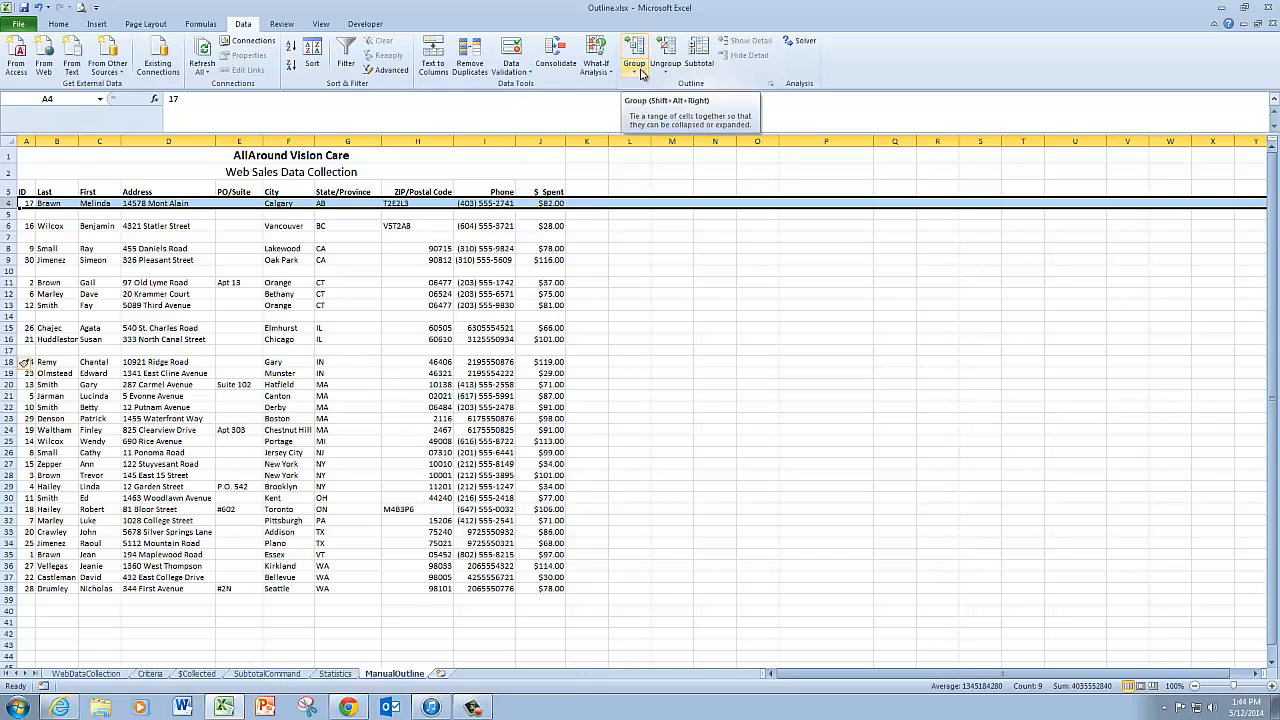
click(641, 74)
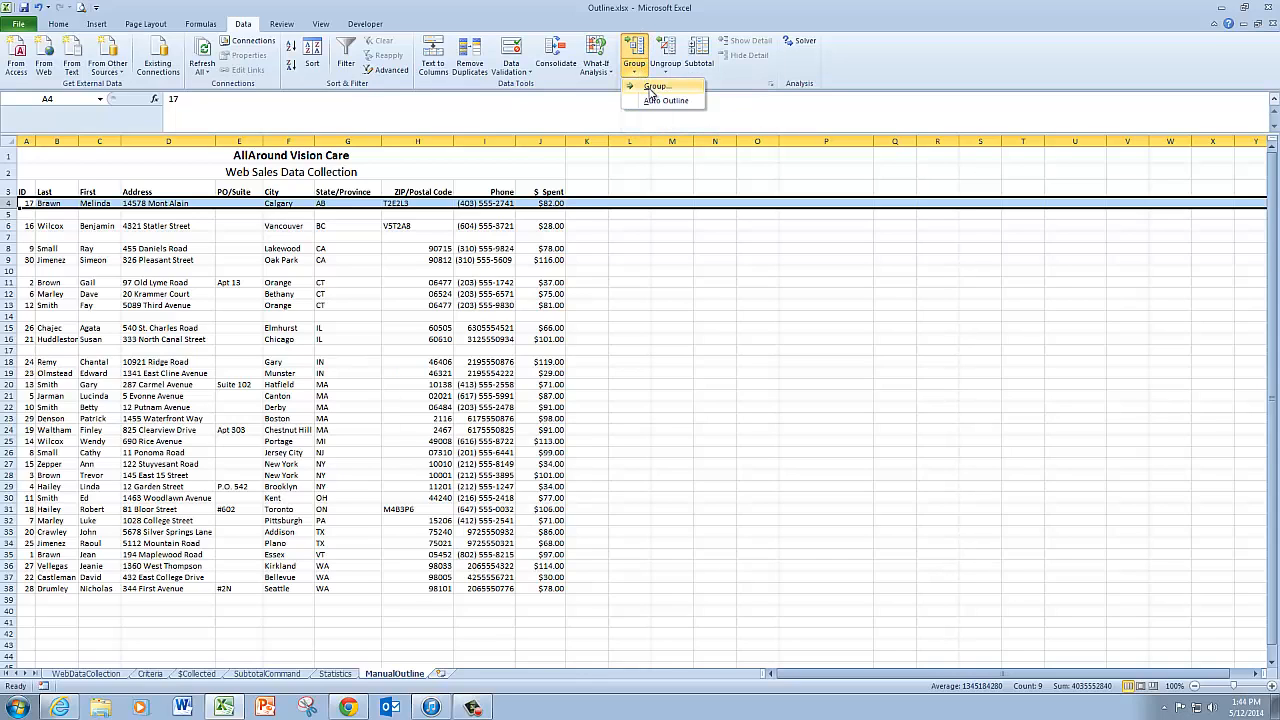
click(652, 87)
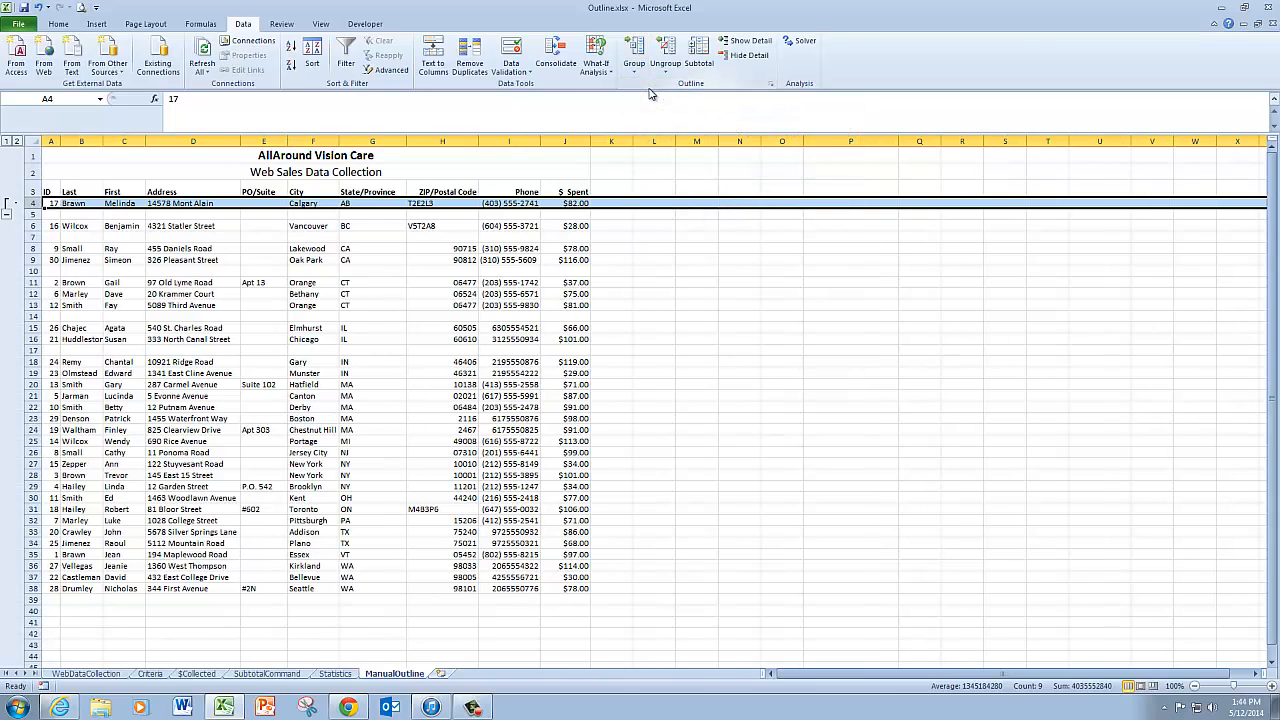
click(33, 226)
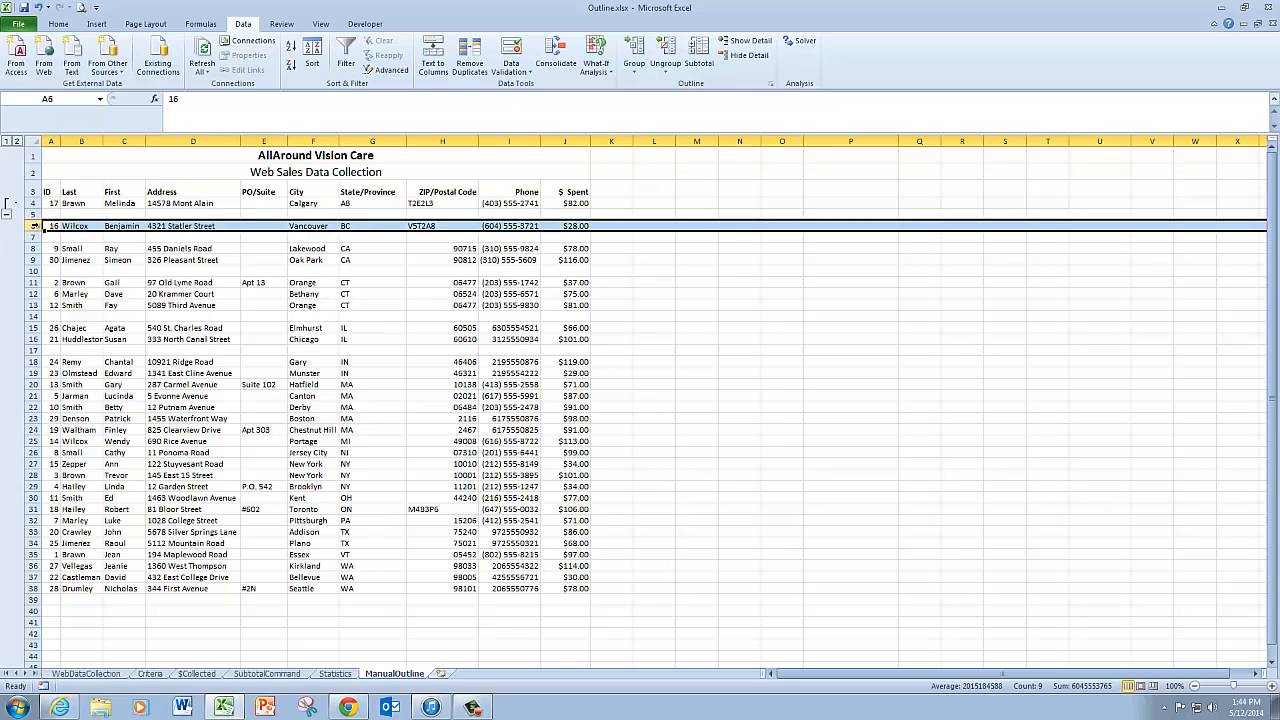
click(636, 78)
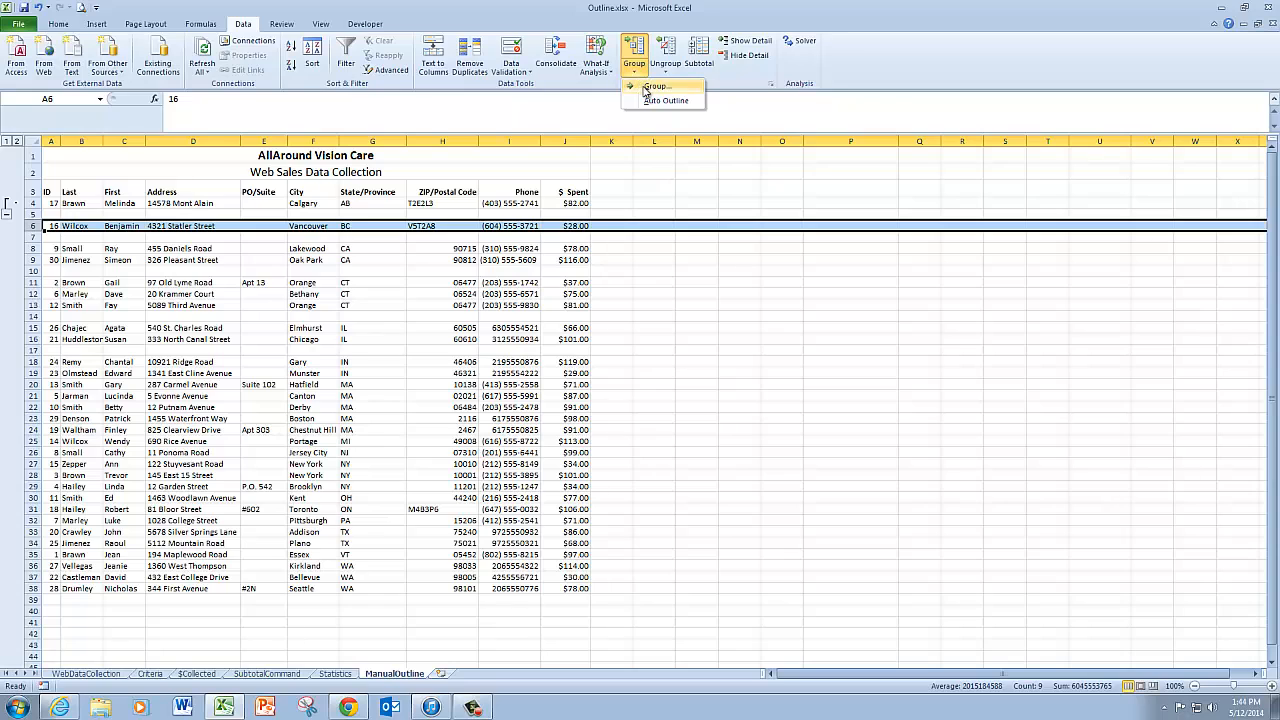
click(650, 86)
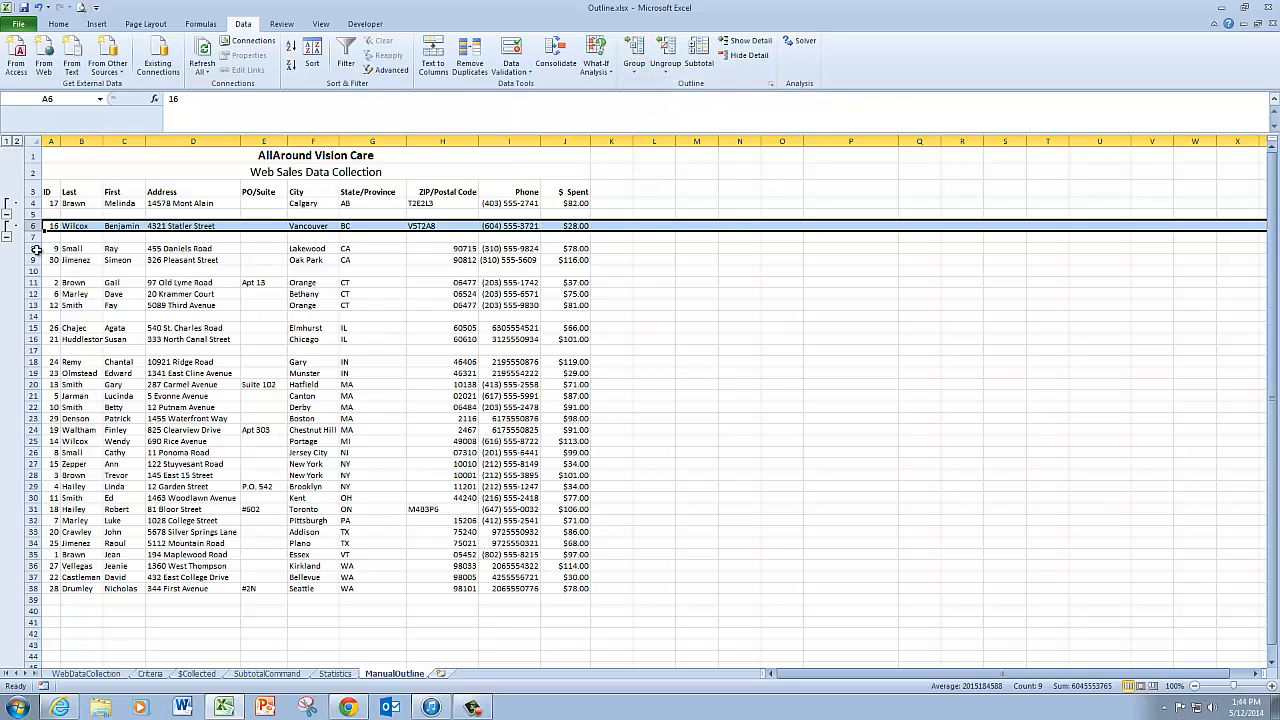
Step: Group rows 8–9 (CA), rows 11–13 (CT) and rows 15–16 (IL) as separate outline groups by repeating the Group command
click(31, 248)
drag(31, 248, 31, 260)
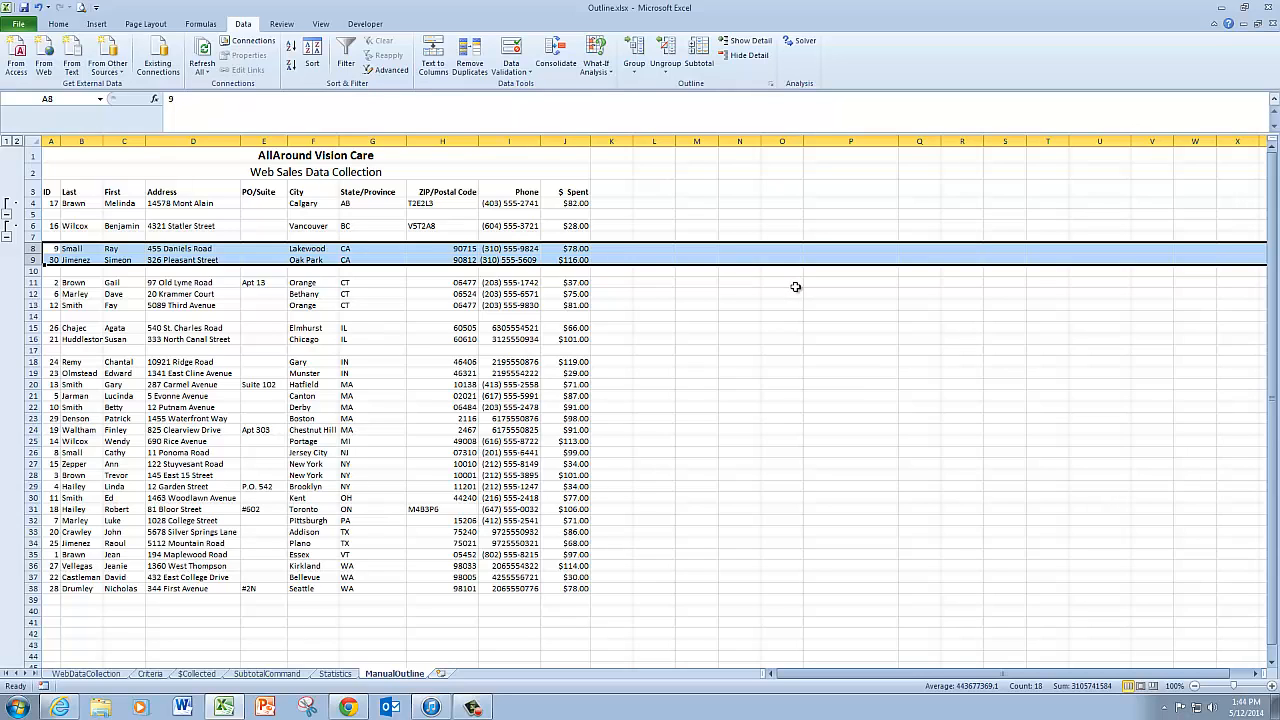
key(ctrl+y)
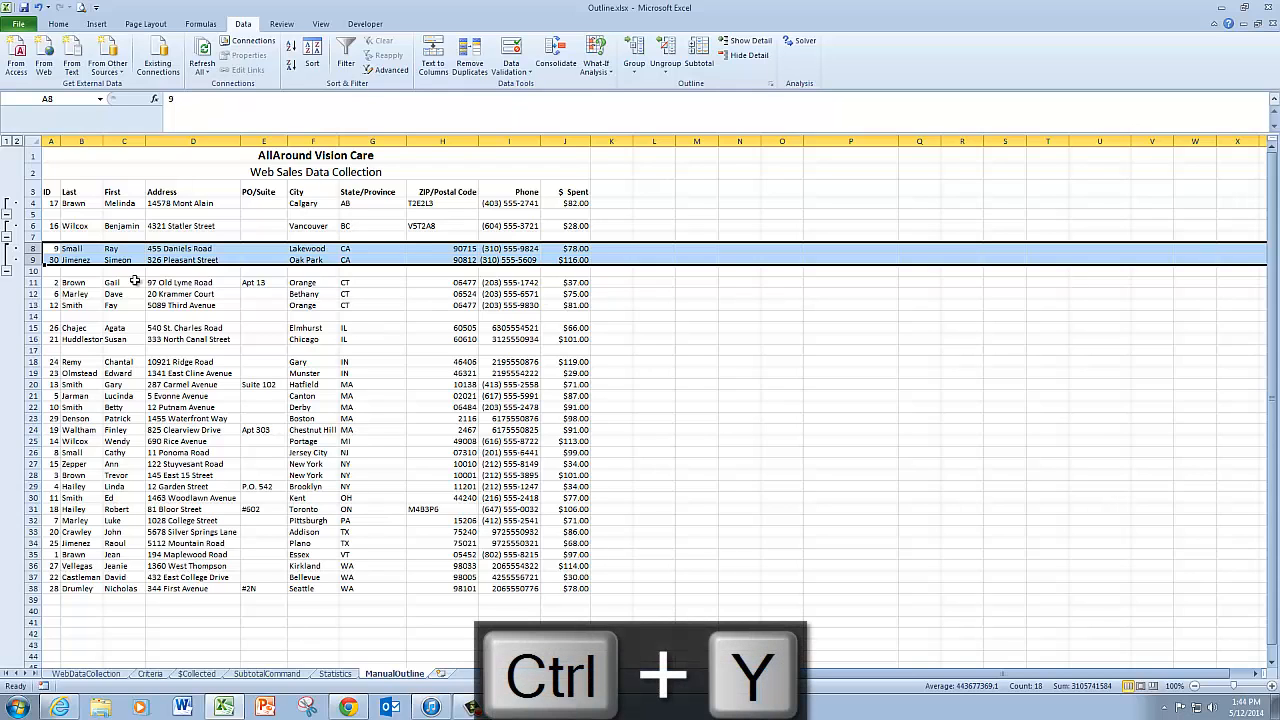
mouse_move(33, 282)
mouse_down()
mouse_move(33, 316)
mouse_move(33, 305)
mouse_up()
key(ctrl+y)
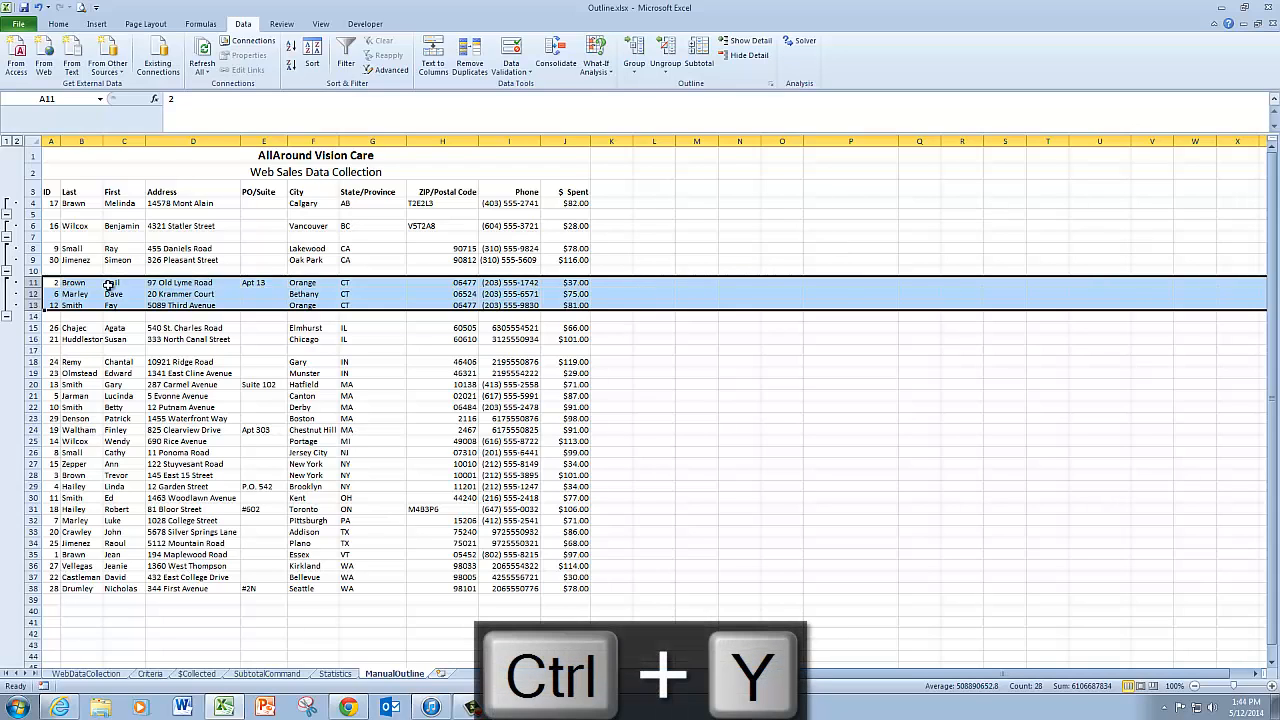
drag(33, 328, 44, 338)
key(ctrl+y)
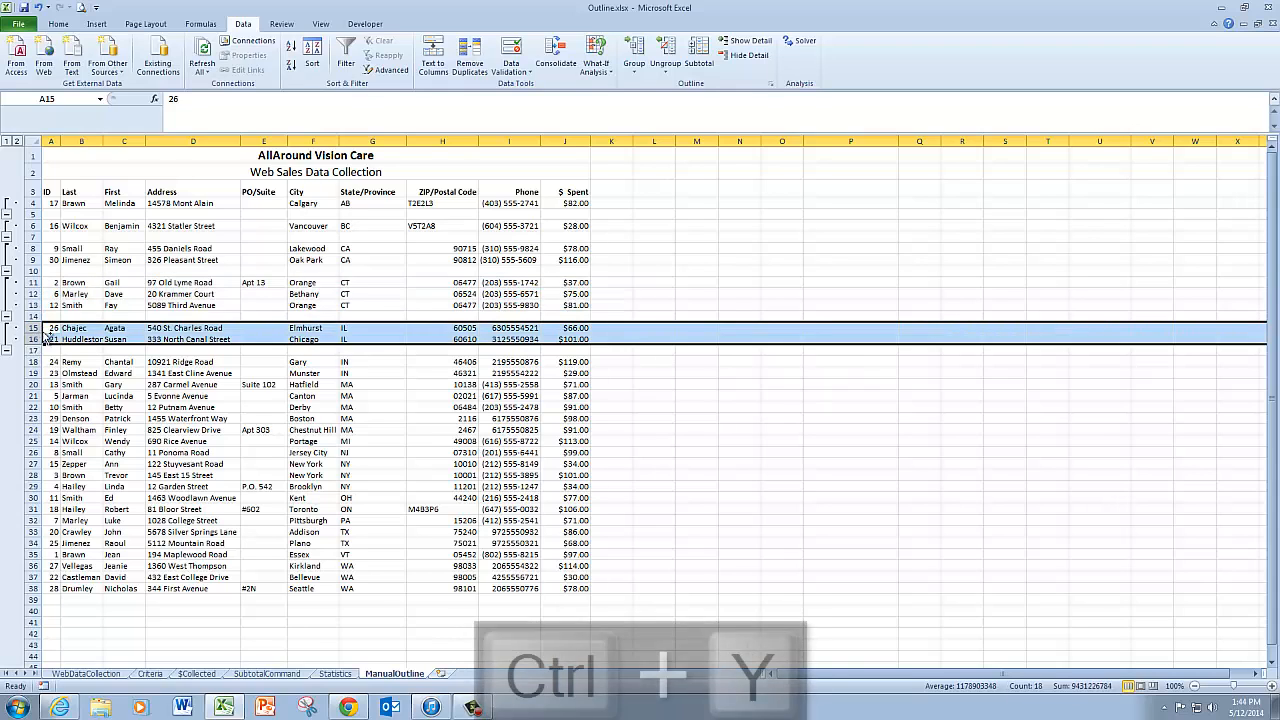